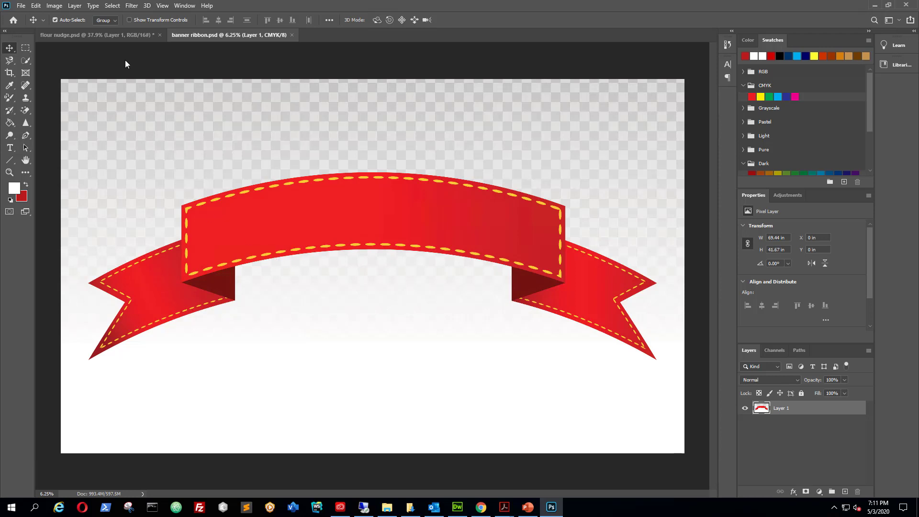
- Open File > New, checking the flour bag's 4.13 x 5.50 x 7.50 inch dimensions in Chrome
{"action": "left_click", "coordinate": [21, 7]}
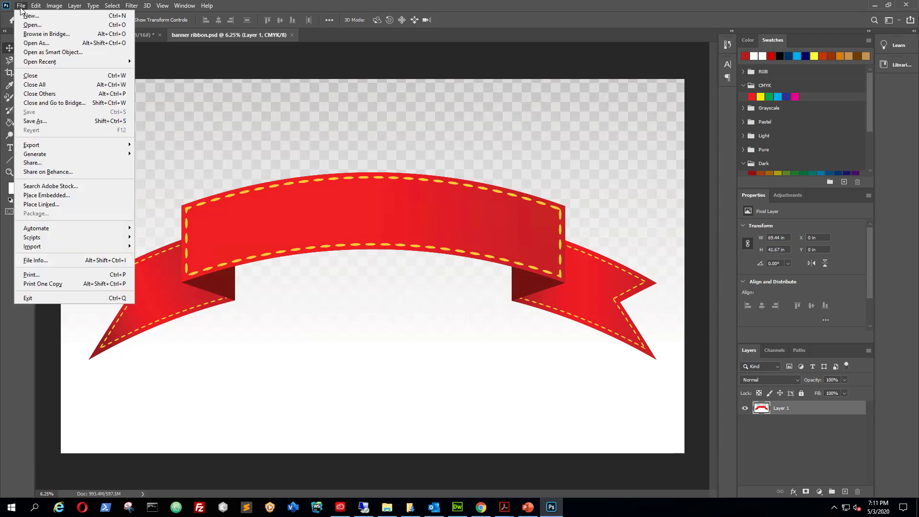
{"action": "left_click", "coordinate": [31, 16]}
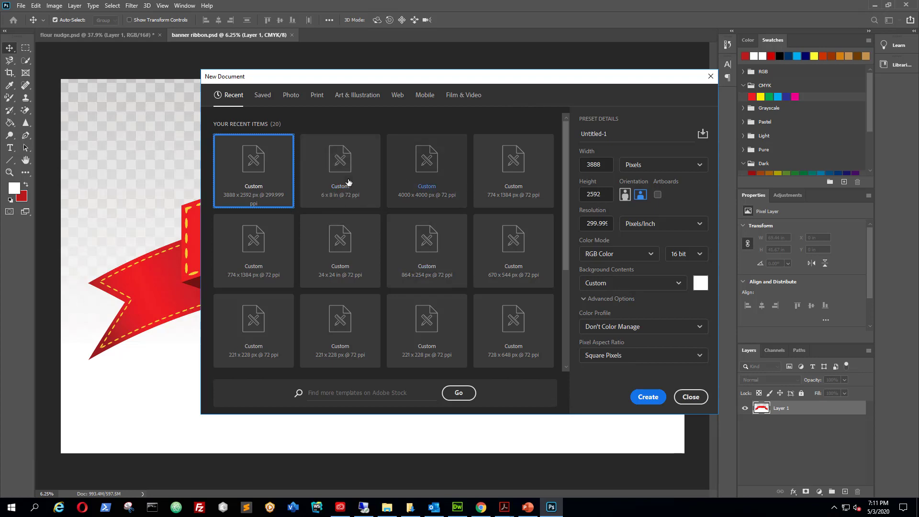
{"action": "left_click", "coordinate": [481, 508]}
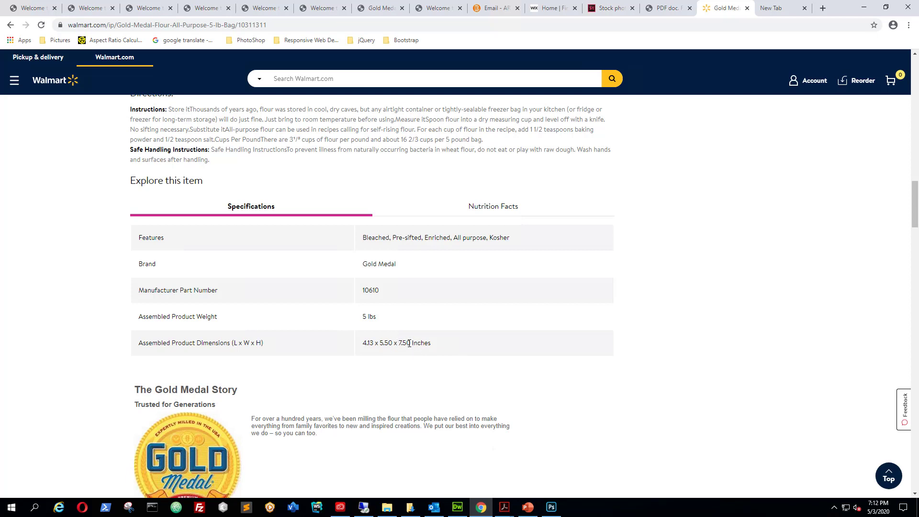
{"action": "left_click", "coordinate": [551, 507]}
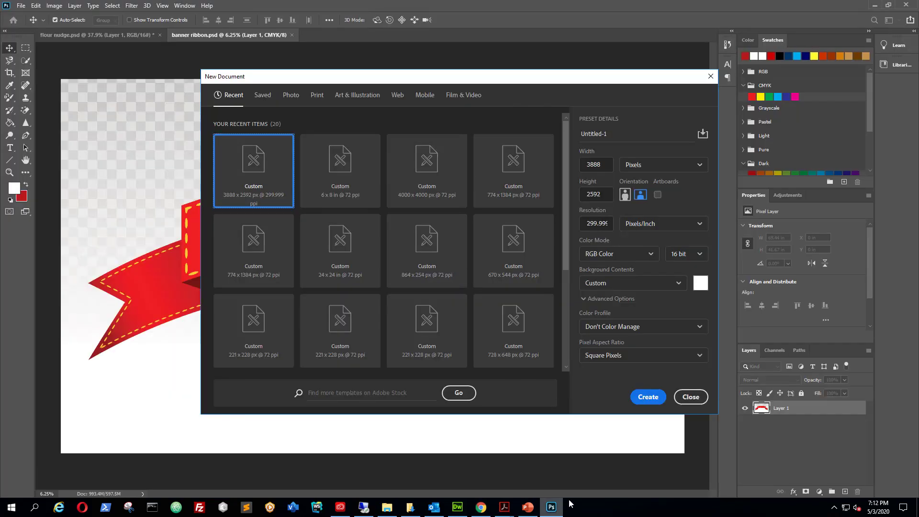
- Create a 6 x 8 in, 72 ppi document from the recent preset with a Transparent background
{"action": "left_click", "coordinate": [345, 183]}
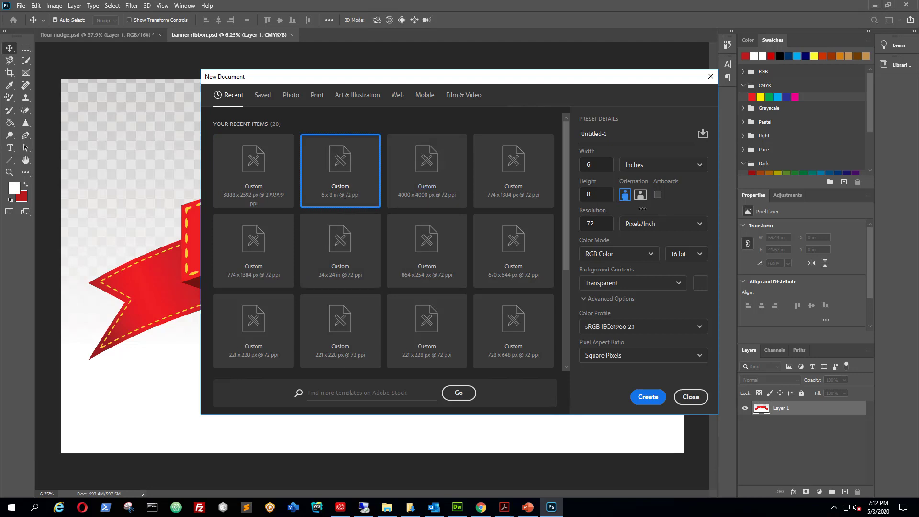
{"action": "left_click", "coordinate": [593, 165]}
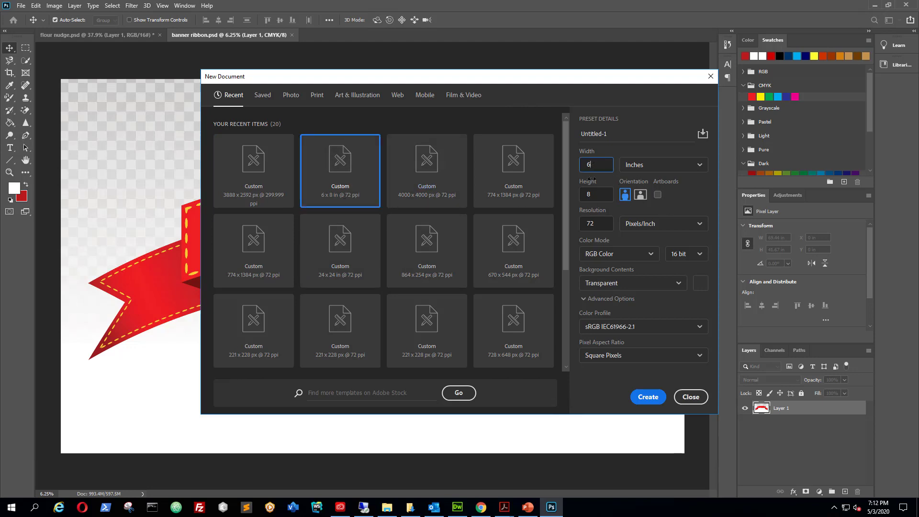
{"action": "left_click", "coordinate": [595, 193]}
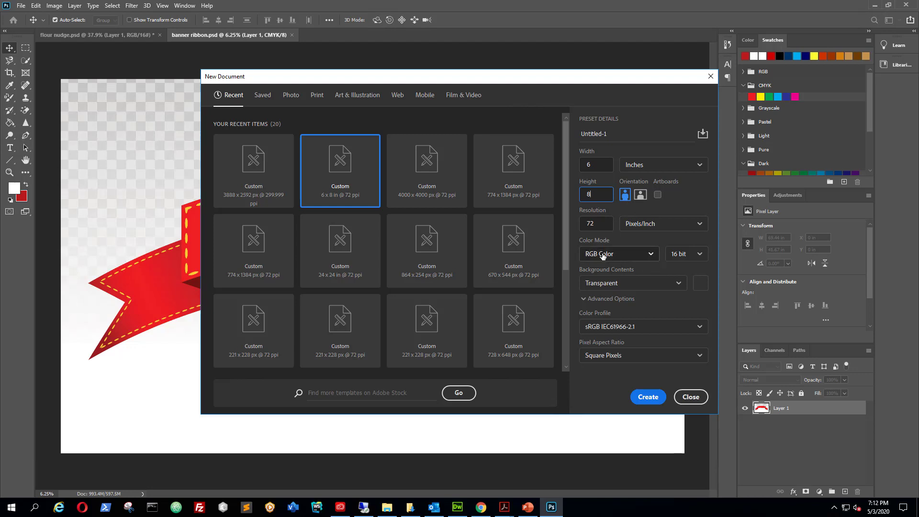
{"action": "left_click", "coordinate": [627, 286]}
{"action": "left_click", "coordinate": [626, 284]}
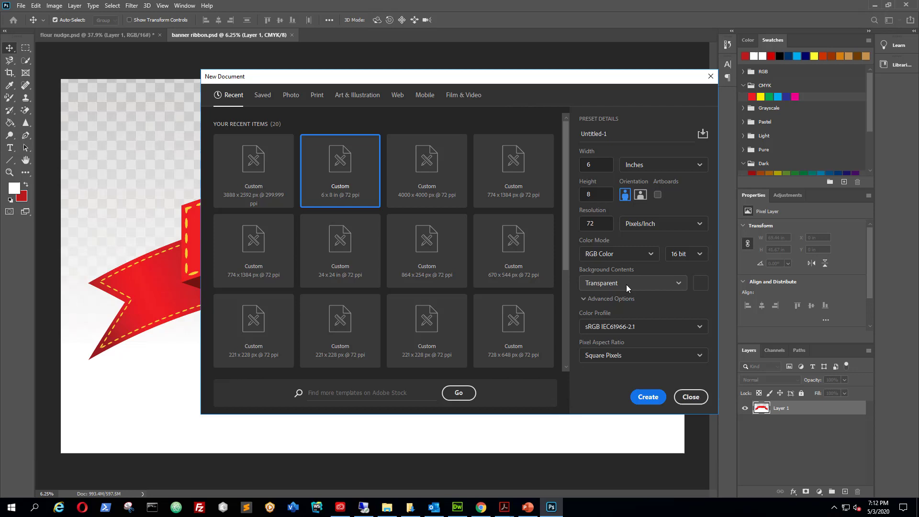
{"action": "left_click", "coordinate": [646, 398]}
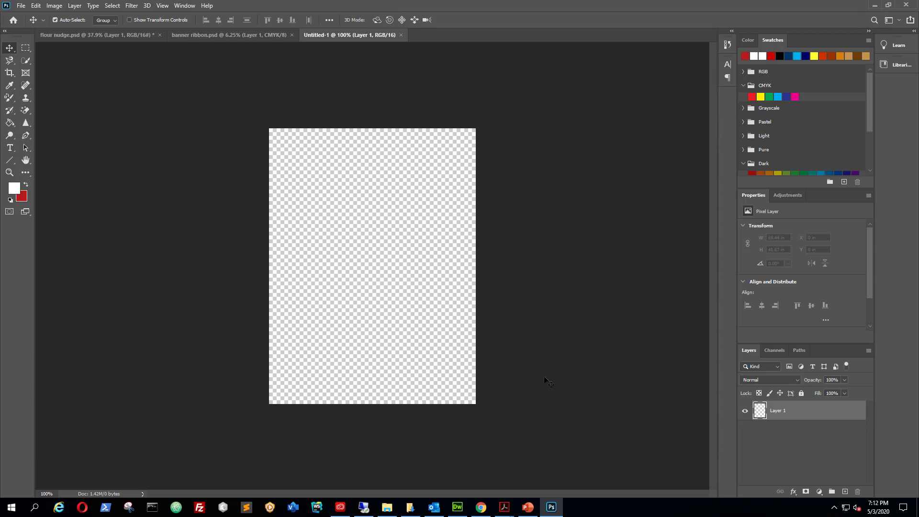
- Search Google Images for 'flour bag'
{"action": "left_click", "coordinate": [485, 512]}
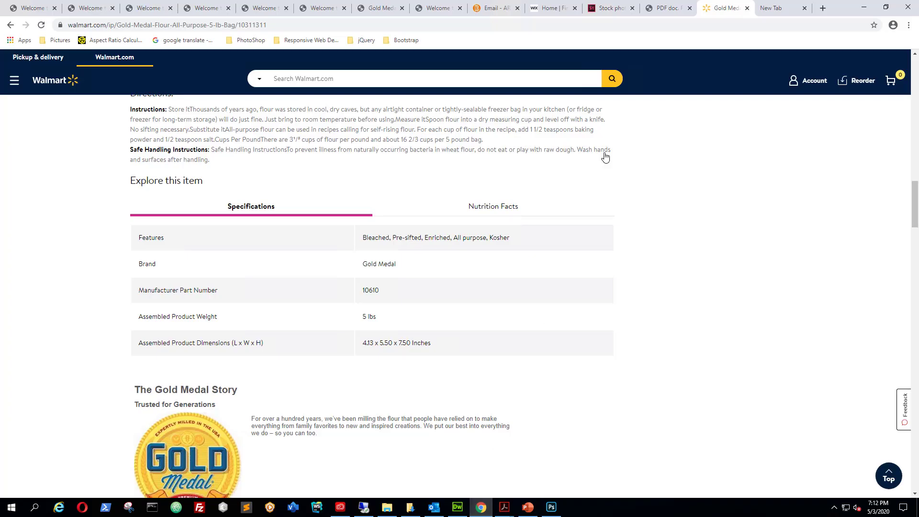
{"action": "left_click", "coordinate": [778, 9]}
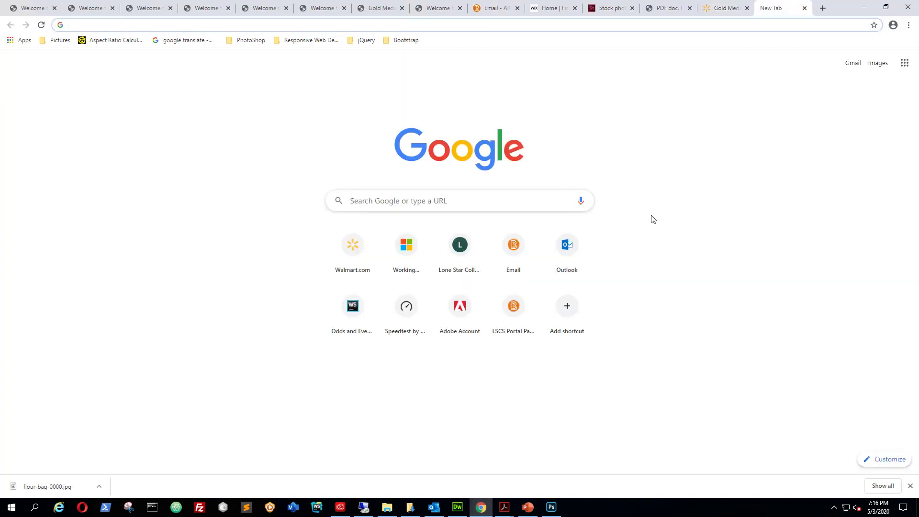
{"action": "left_click", "coordinate": [393, 202]}
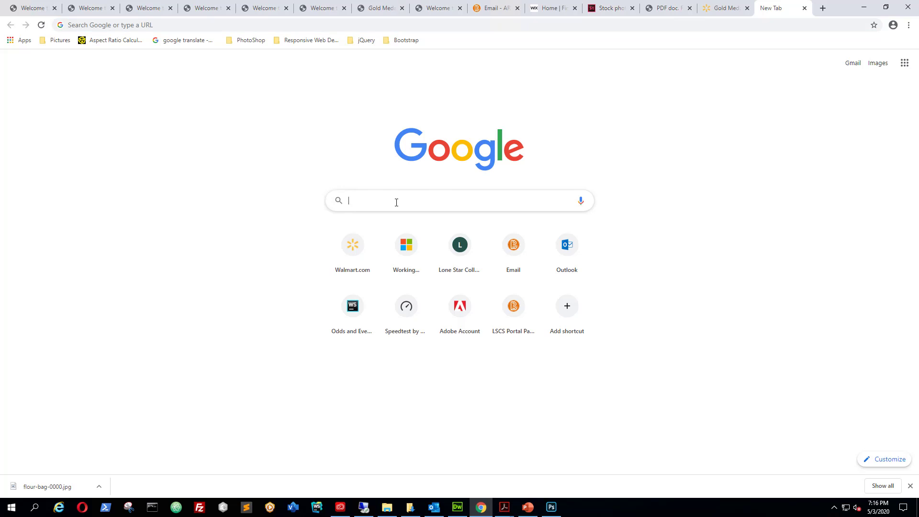
{"action": "type", "text": "flour bag"}
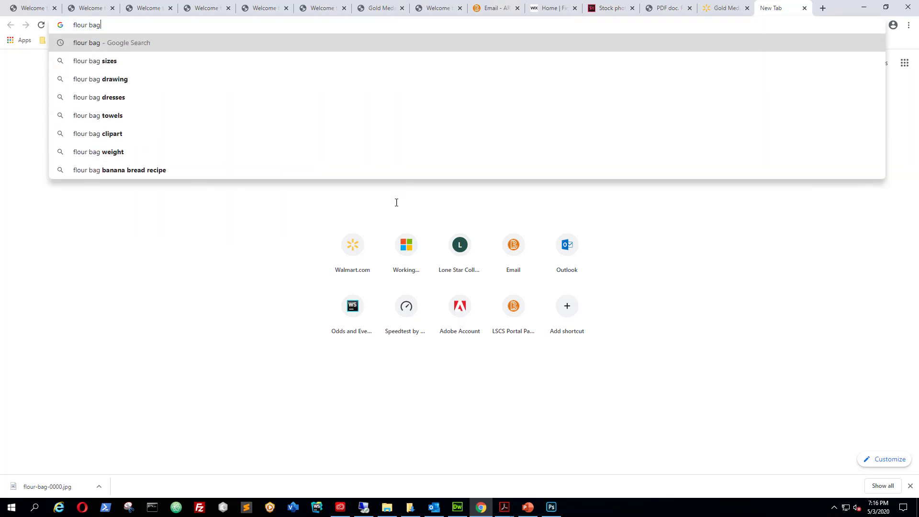
{"action": "key", "text": "Return"}
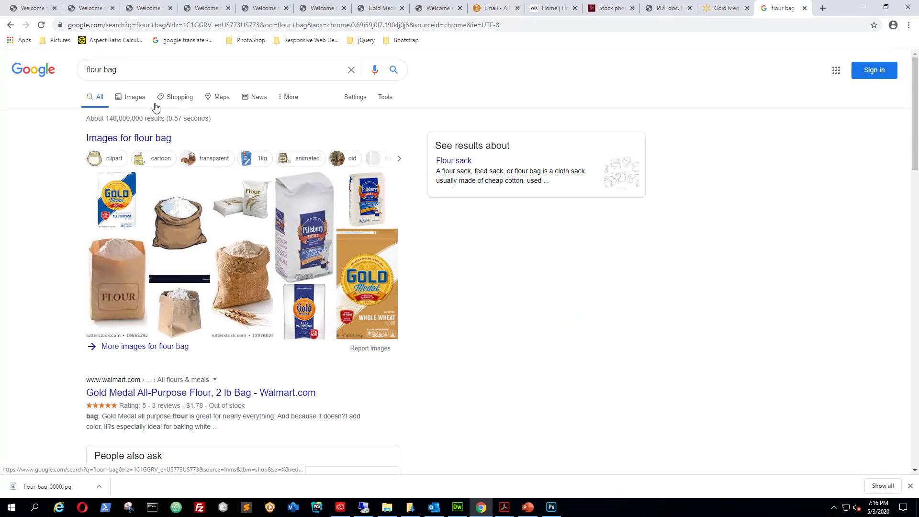
{"action": "left_click", "coordinate": [135, 98]}
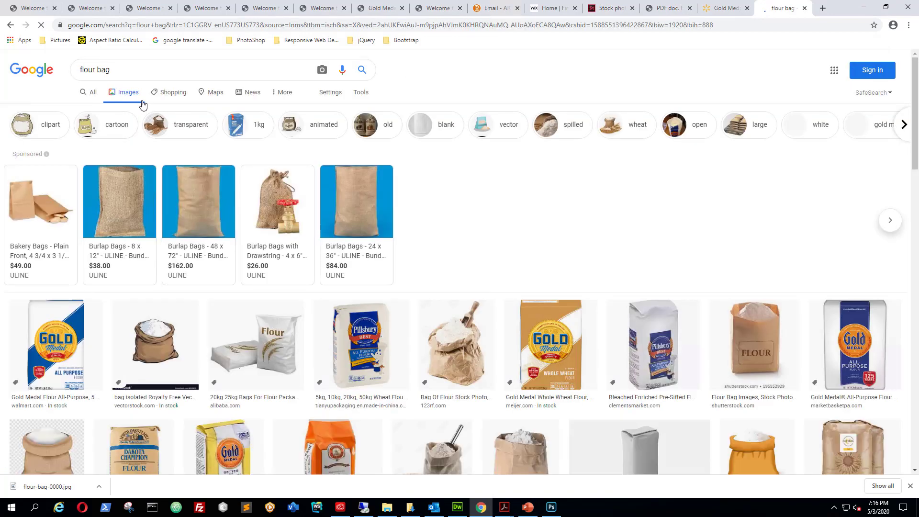
{"action": "scroll", "coordinate": [614, 234], "scroll_direction": "down", "scroll_amount": 3}
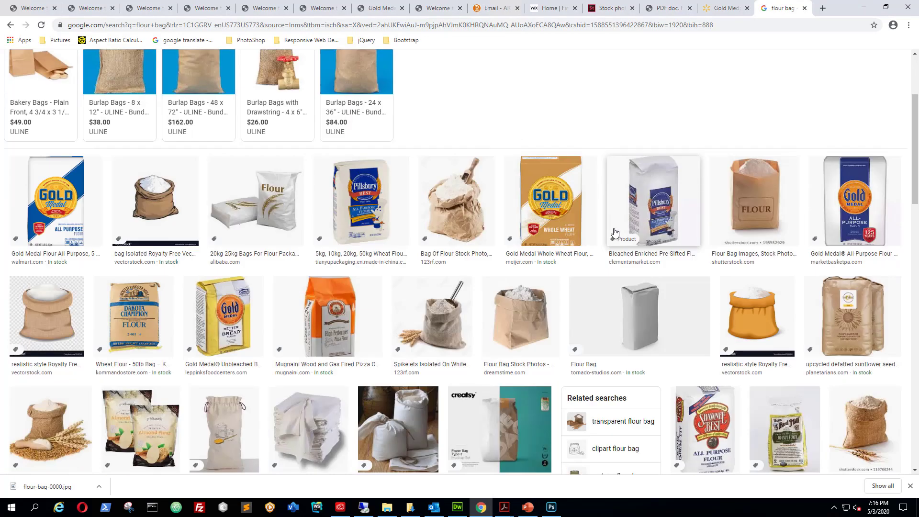
- Copy the plain white Flour Bag image and return to Photoshop
{"action": "left_click", "coordinate": [618, 306]}
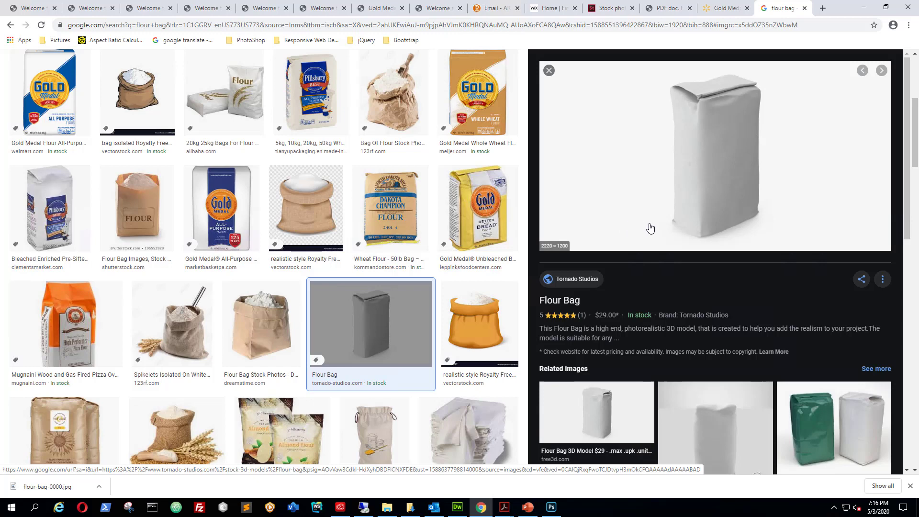
{"action": "right_click", "coordinate": [695, 160]}
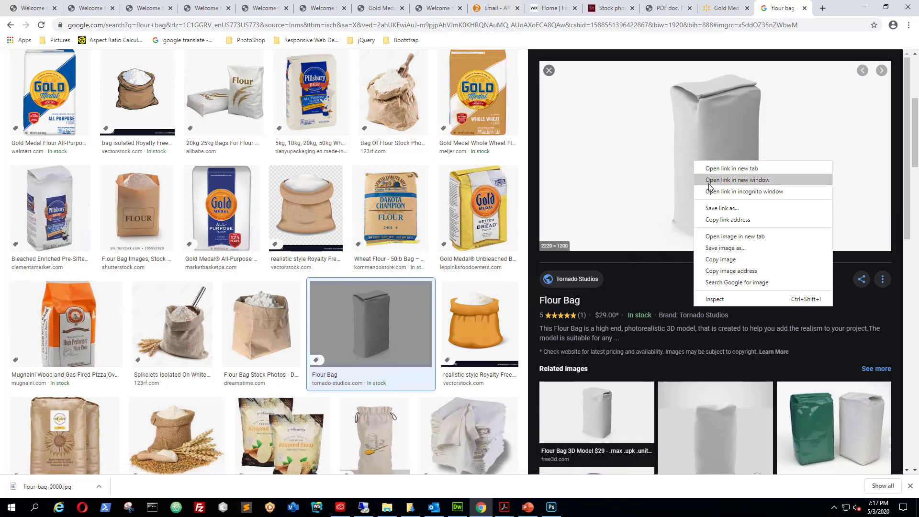
{"action": "left_click", "coordinate": [734, 261]}
{"action": "left_click", "coordinate": [553, 510]}
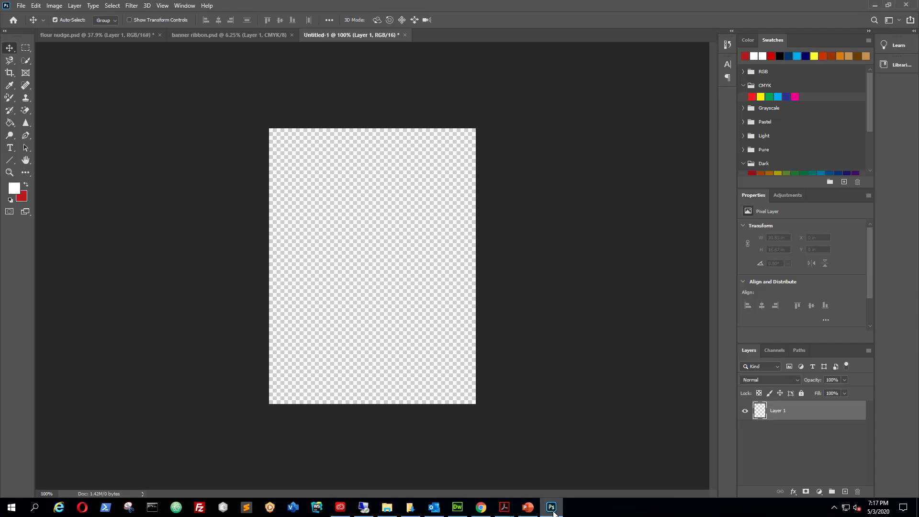
- Paste the flour bag photo as Layer 1 and drag it up-left so its folded top shows
{"action": "left_click", "coordinate": [36, 6]}
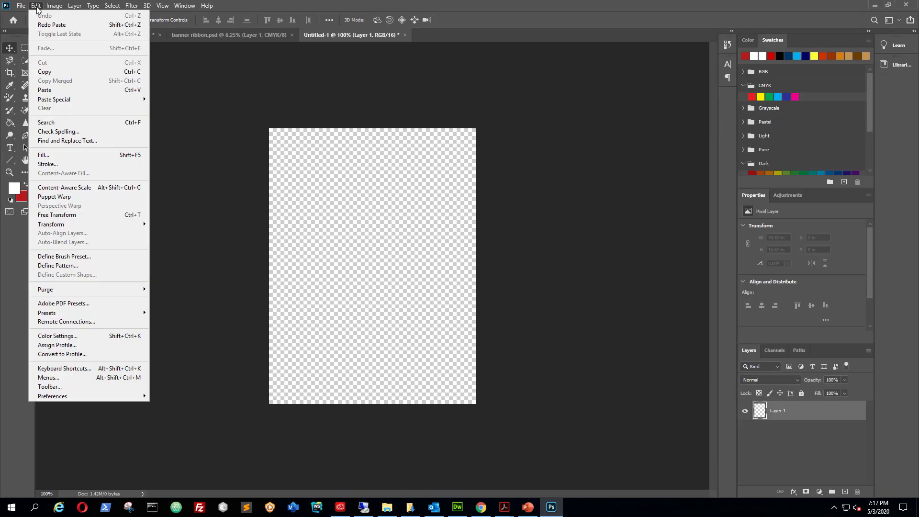
{"action": "left_click", "coordinate": [62, 90]}
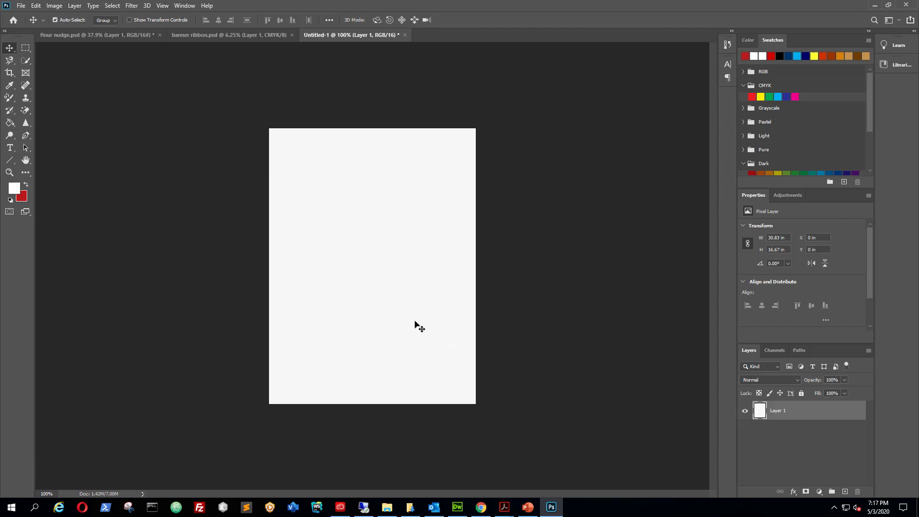
{"action": "left_click_drag", "start_coordinate": [410, 322], "coordinate": [357, 289]}
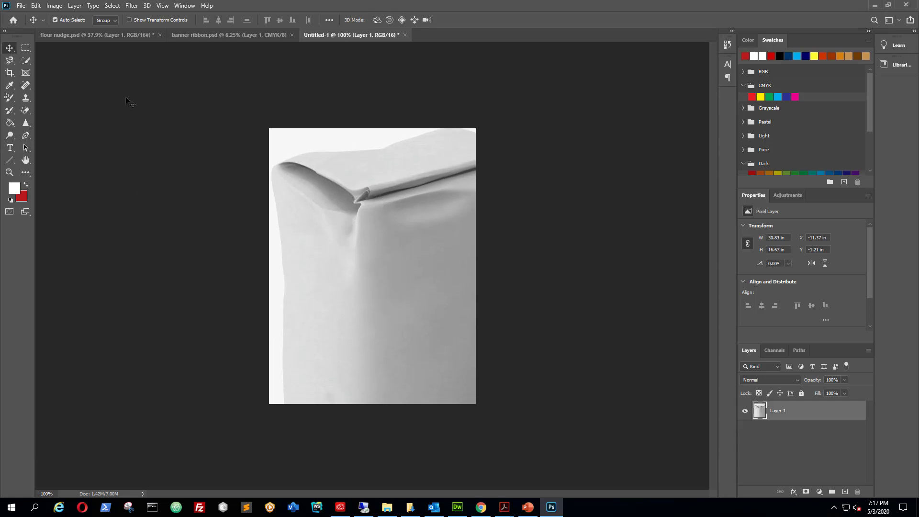
- Open Image Size and enter 50 percent width, with height ending up at 20 percent
{"action": "left_click", "coordinate": [55, 6]}
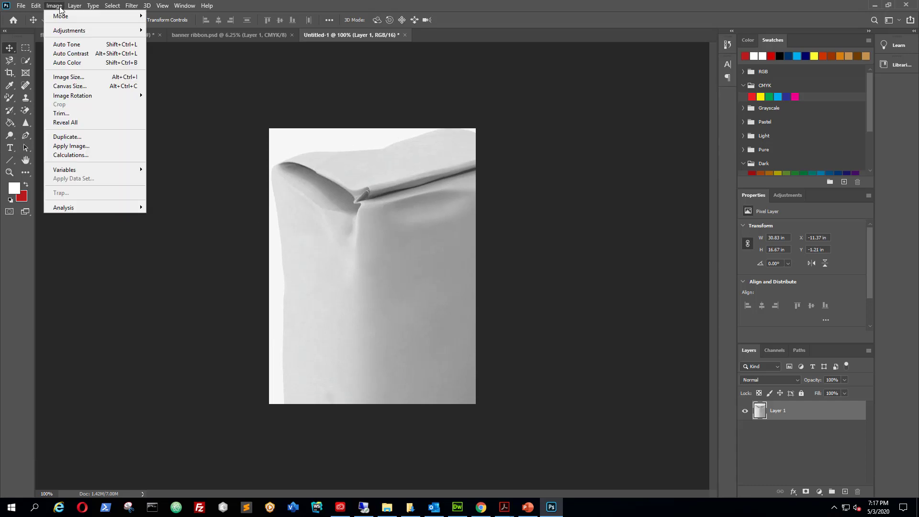
{"action": "left_click", "coordinate": [76, 78]}
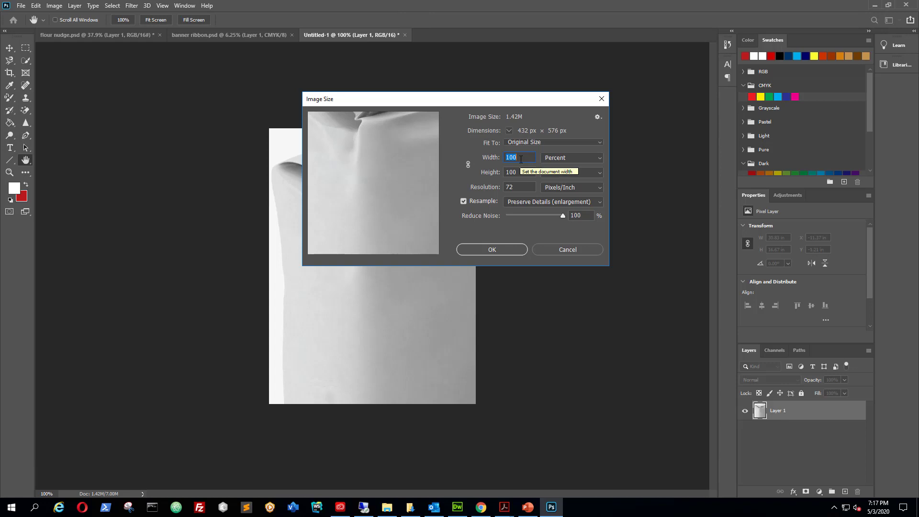
{"action": "type", "text": "50"}
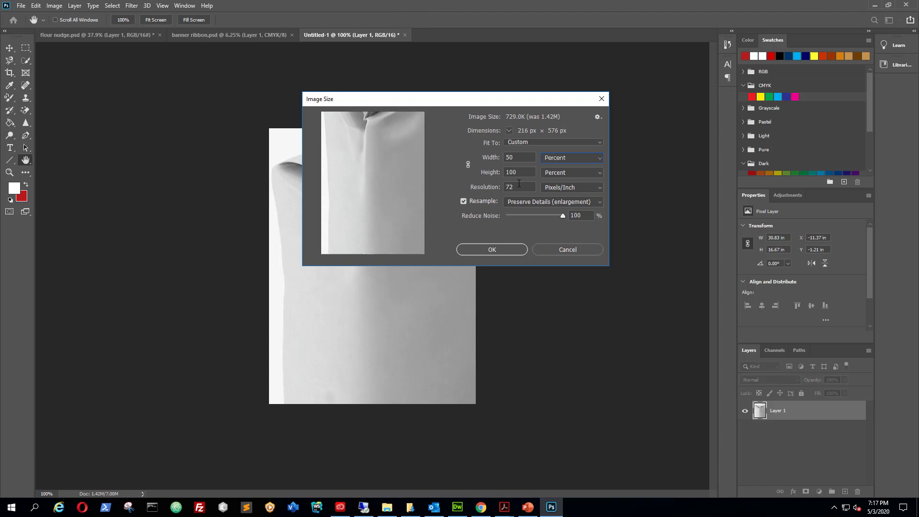
{"action": "key", "text": "Tab"}
{"action": "type", "text": "20"}
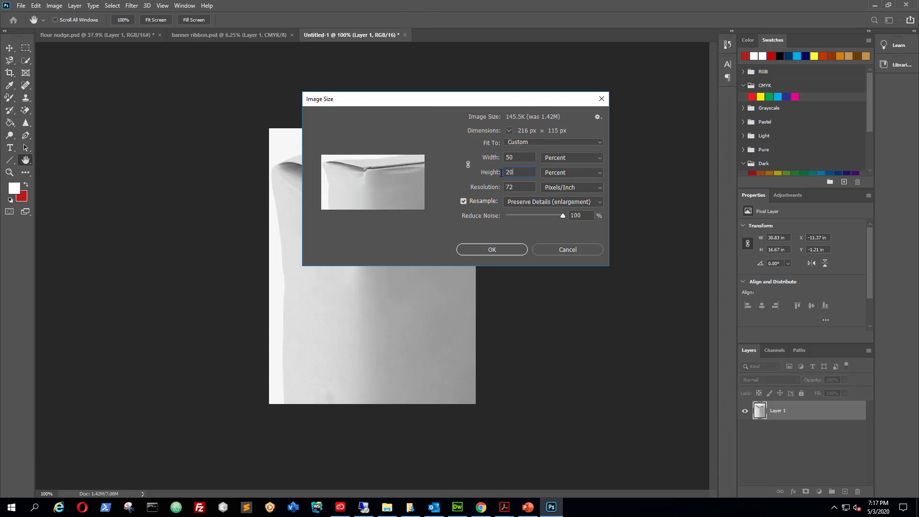
{"action": "type", "text": "50"}
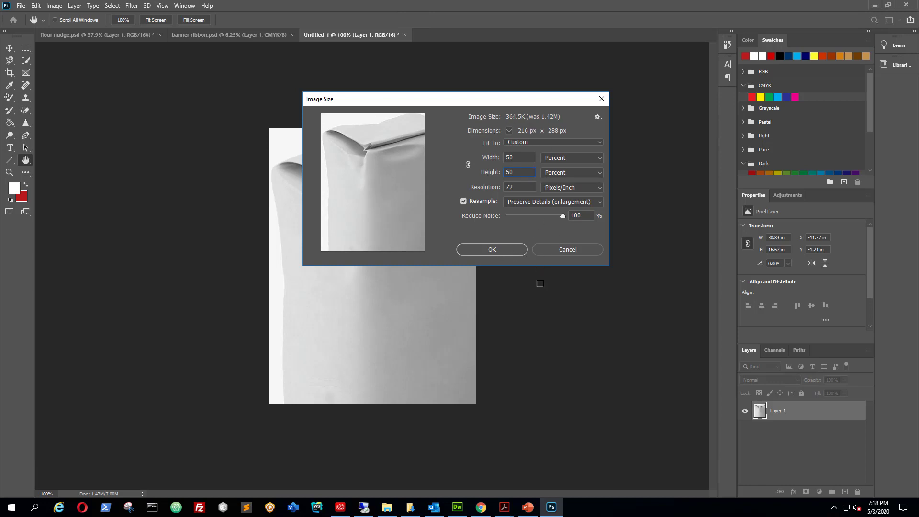
- Apply the resize and nudge the shrunken bag photo around the canvas
{"action": "left_click", "coordinate": [504, 249]}
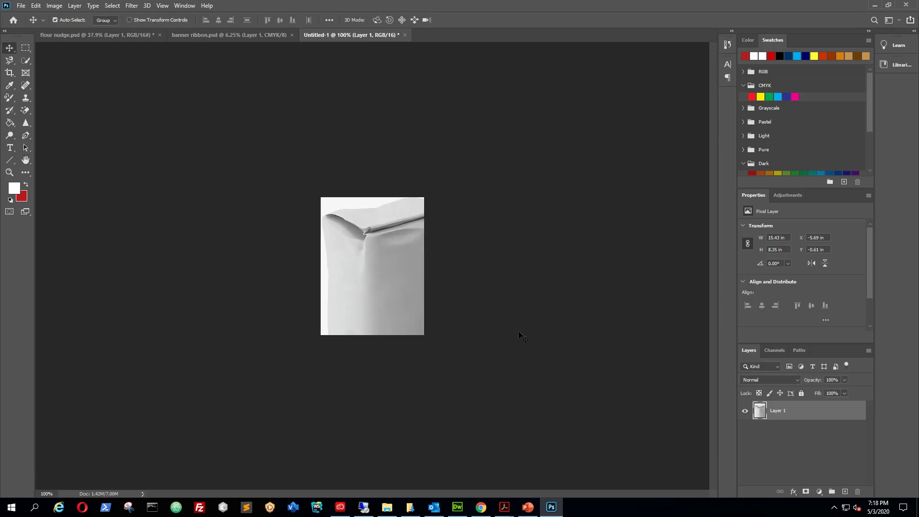
{"action": "mouse_move", "coordinate": [389, 273]}
{"action": "left_mouse_down"}
{"action": "mouse_move", "coordinate": [390, 254]}
{"action": "mouse_move", "coordinate": [396, 283]}
{"action": "mouse_move", "coordinate": [402, 274]}
{"action": "mouse_move", "coordinate": [393, 279]}
{"action": "left_mouse_up"}
{"action": "mouse_move", "coordinate": [380, 254]}
{"action": "left_mouse_down"}
{"action": "mouse_move", "coordinate": [365, 263]}
{"action": "mouse_move", "coordinate": [358, 229]}
{"action": "mouse_move", "coordinate": [370, 250]}
{"action": "left_mouse_up"}
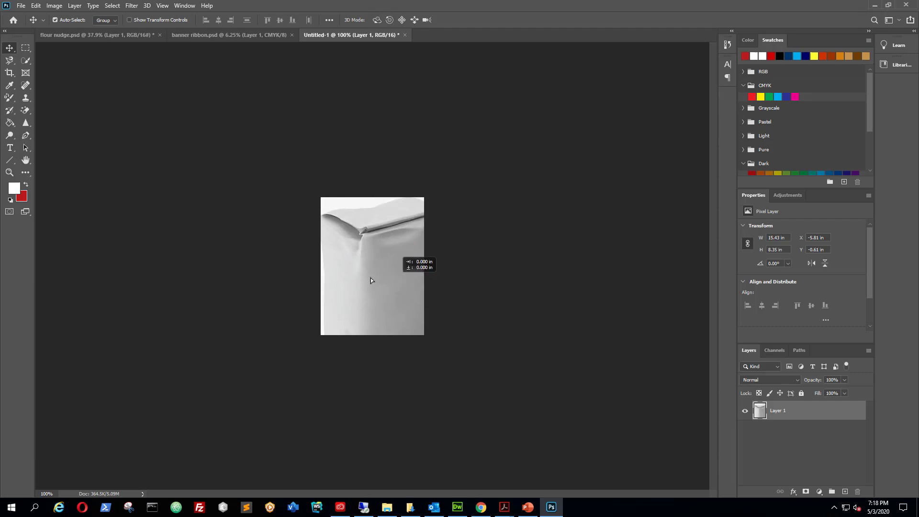
{"action": "mouse_move", "coordinate": [370, 280]}
{"action": "left_mouse_down"}
{"action": "mouse_move", "coordinate": [380, 283]}
{"action": "mouse_move", "coordinate": [385, 263]}
{"action": "mouse_move", "coordinate": [395, 275]}
{"action": "mouse_move", "coordinate": [401, 265]}
{"action": "mouse_move", "coordinate": [385, 280]}
{"action": "left_mouse_up"}
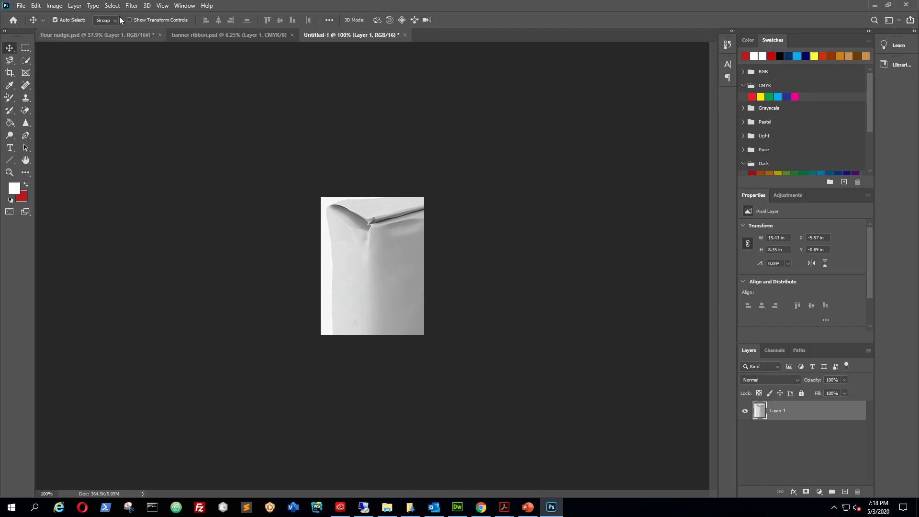
- Undo the resize and drag the full-size bag up-left to show its folded top corner
{"action": "left_click", "coordinate": [56, 6]}
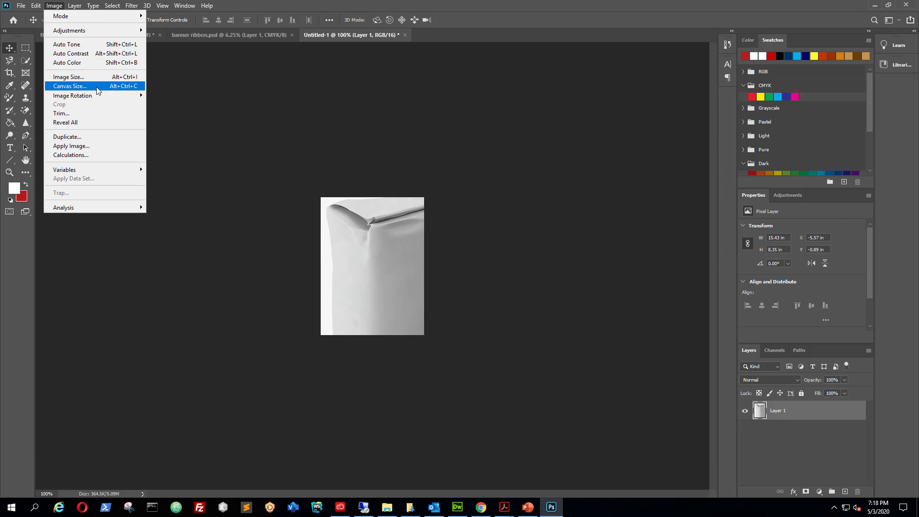
{"action": "left_click", "coordinate": [360, 238]}
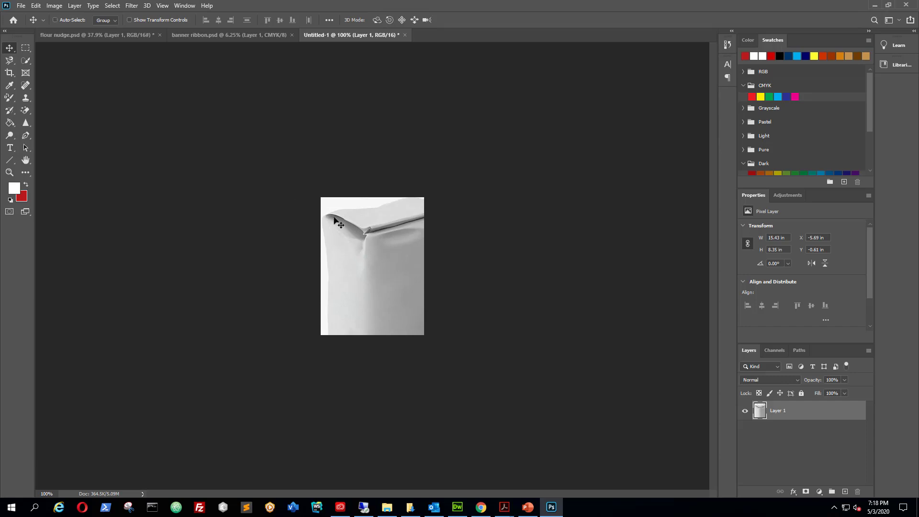
{"action": "key", "text": "ctrl+z"}
{"action": "key", "text": "ctrl+z"}
{"action": "left_click_drag", "start_coordinate": [374, 245], "coordinate": [401, 296]}
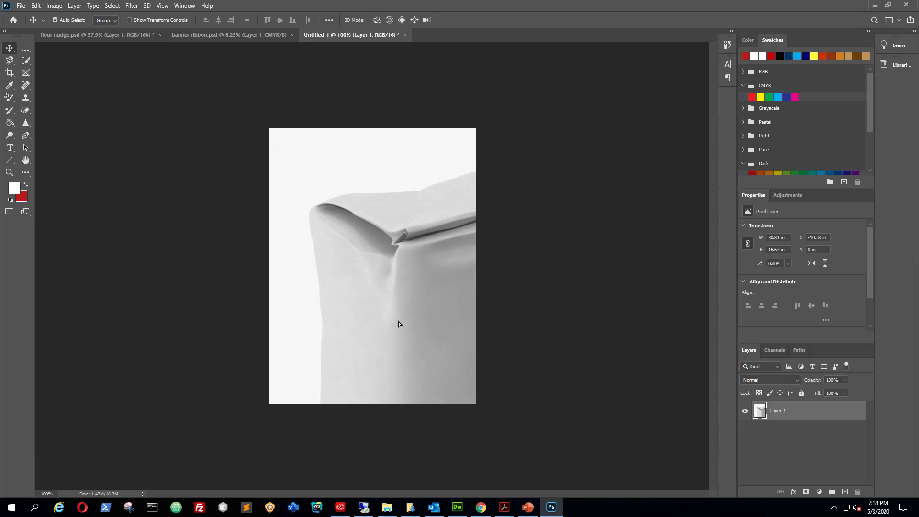
{"action": "left_click_drag", "start_coordinate": [398, 324], "coordinate": [393, 288]}
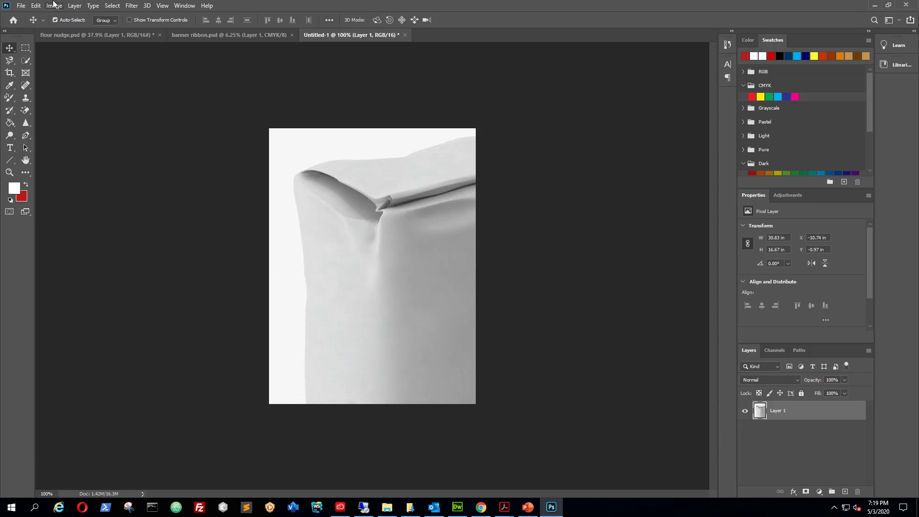
- Start Free Transform (Ctrl+T) on the flour bag layer, still at 100 percent scale
{"action": "left_click", "coordinate": [36, 5]}
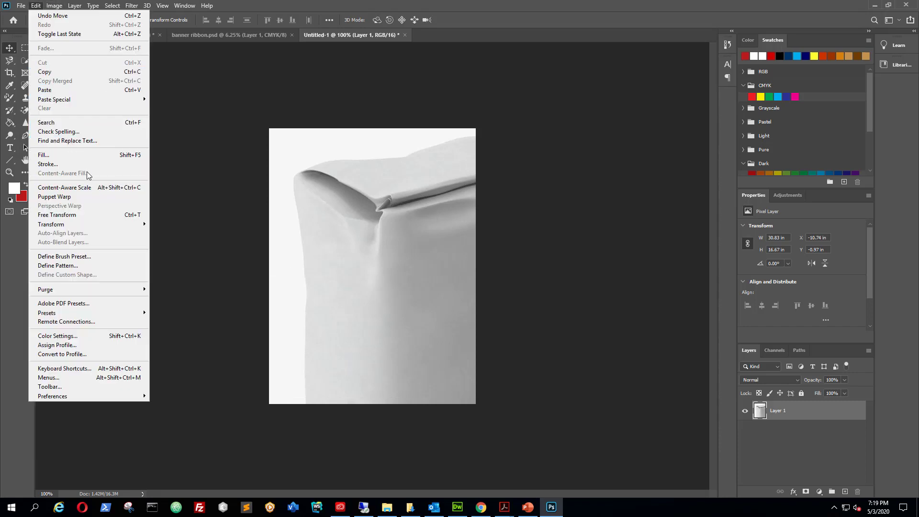
{"action": "mouse_move", "coordinate": [111, 229]}
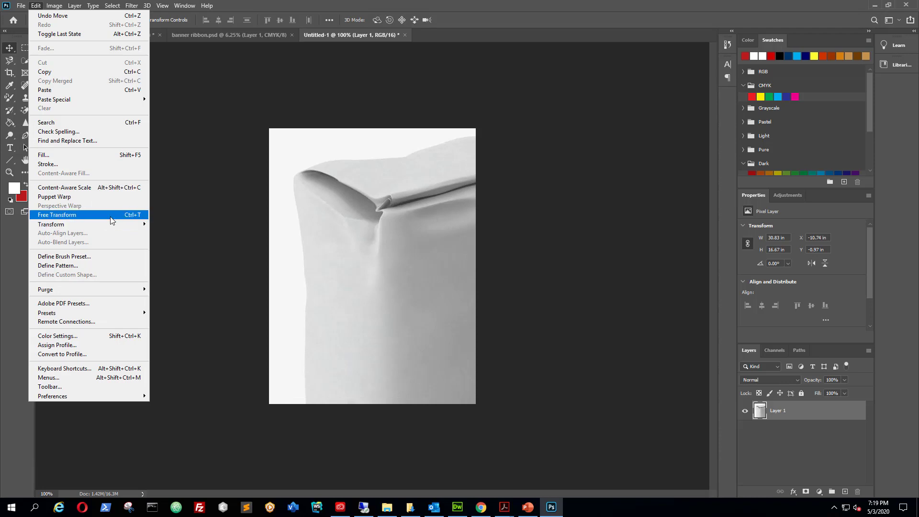
{"action": "left_click", "coordinate": [344, 213]}
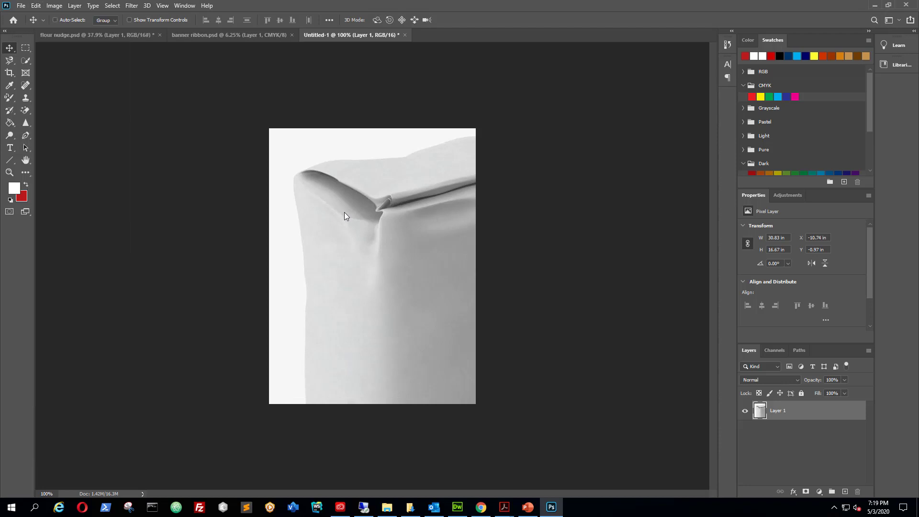
{"action": "key", "text": "ctrl+t"}
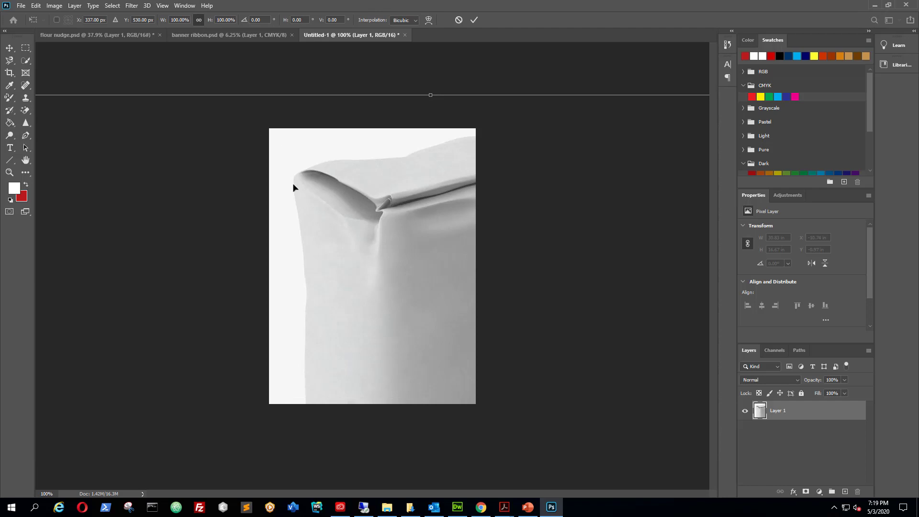
- Scale the bag photo down to 48 percent with the corner handles and center it on the canvas
{"action": "left_click_drag", "start_coordinate": [293, 187], "coordinate": [454, 191]}
{"action": "mouse_move", "coordinate": [379, 204]}
{"action": "left_mouse_down"}
{"action": "mouse_move", "coordinate": [403, 205]}
{"action": "mouse_move", "coordinate": [386, 198]}
{"action": "left_mouse_up"}
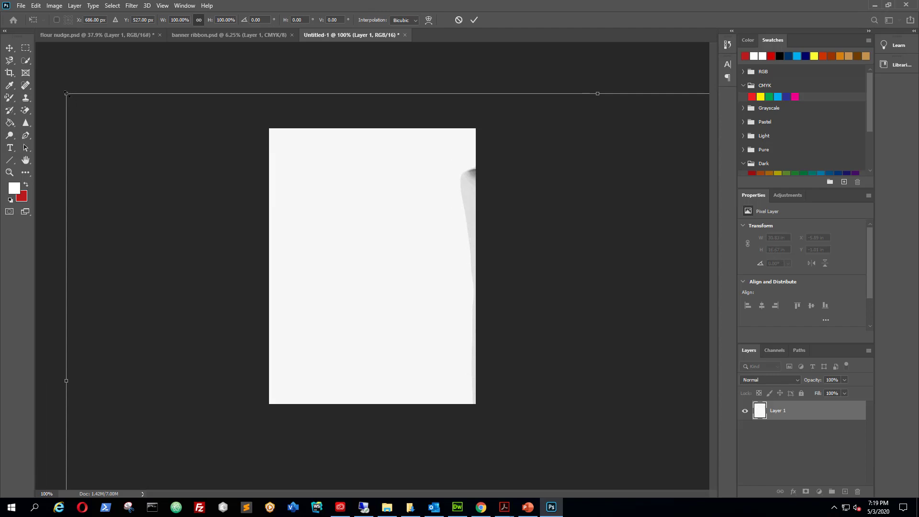
{"action": "left_click_drag", "start_coordinate": [66, 94], "coordinate": [652, 409]}
{"action": "left_click_drag", "start_coordinate": [679, 442], "coordinate": [213, 188]}
{"action": "left_click_drag", "start_coordinate": [183, 156], "coordinate": [129, 134]}
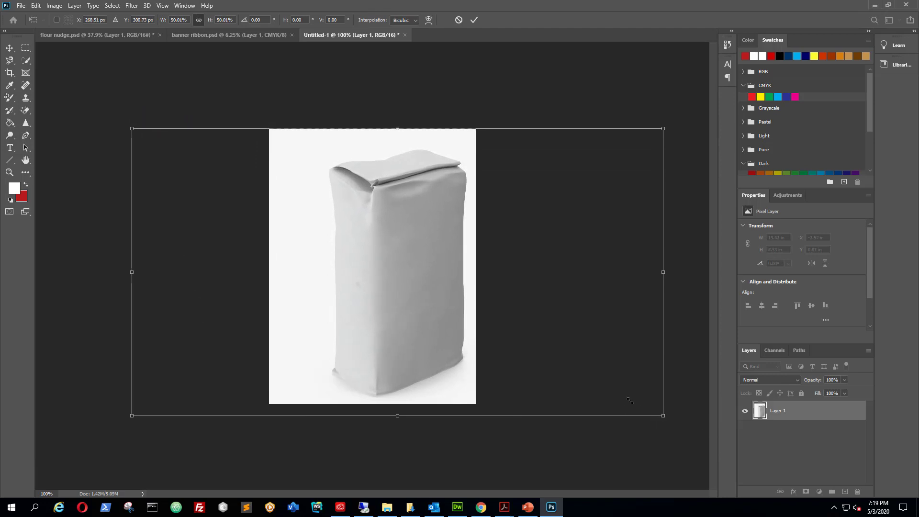
{"action": "left_click_drag", "start_coordinate": [630, 401], "coordinate": [609, 390]}
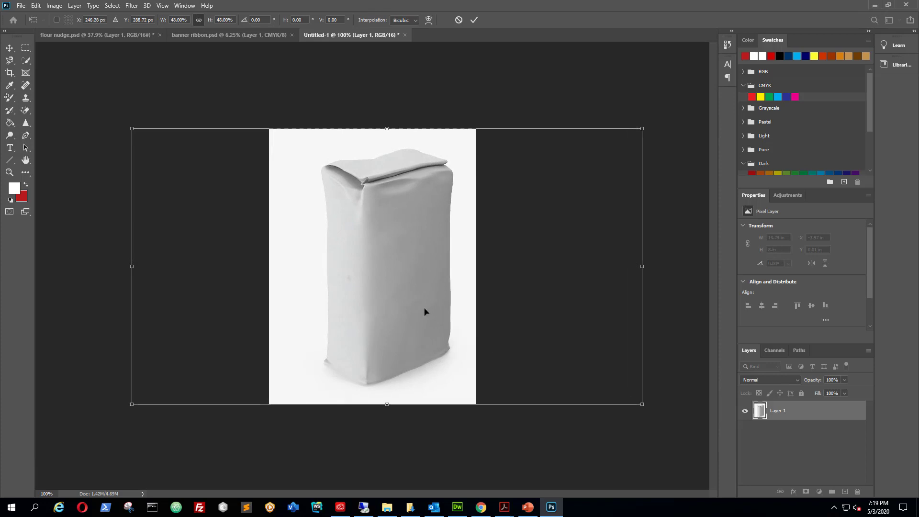
{"action": "left_click_drag", "start_coordinate": [425, 312], "coordinate": [413, 308]}
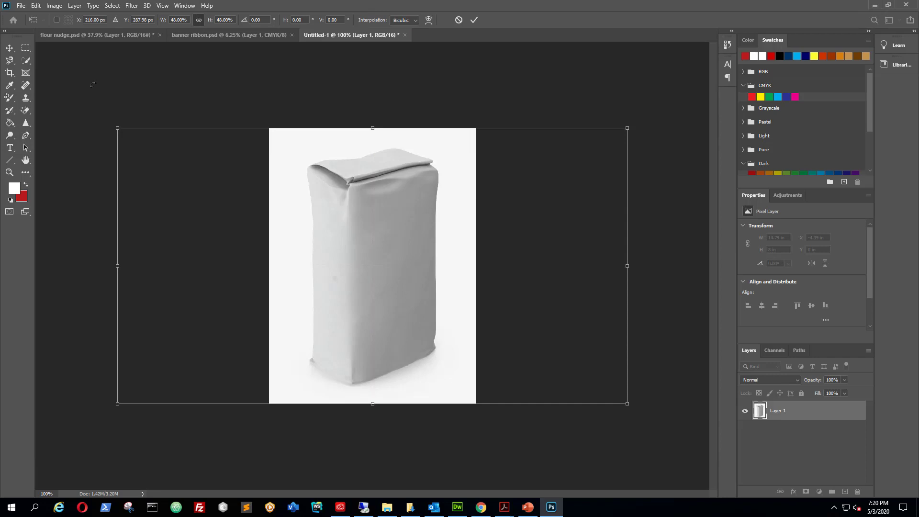
{"action": "left_click", "coordinate": [36, 6]}
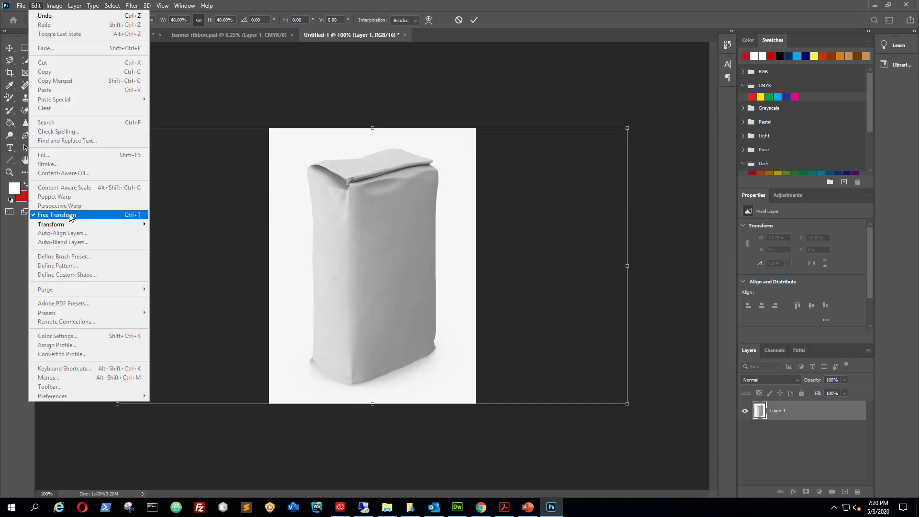
{"action": "mouse_move", "coordinate": [342, 5]}
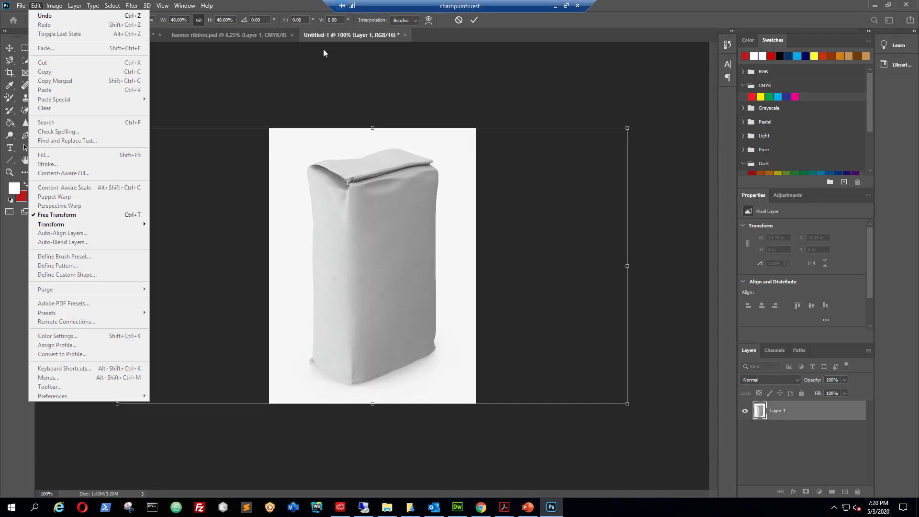
{"action": "left_click", "coordinate": [304, 6]}
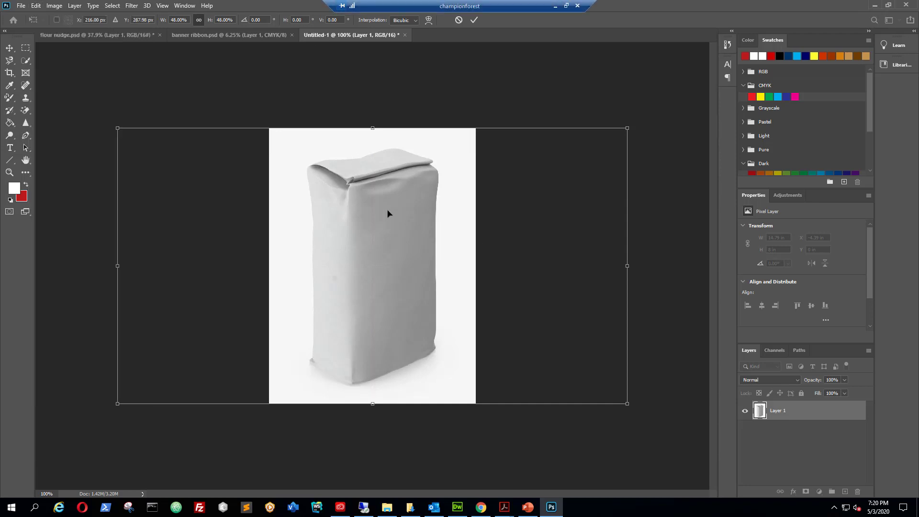